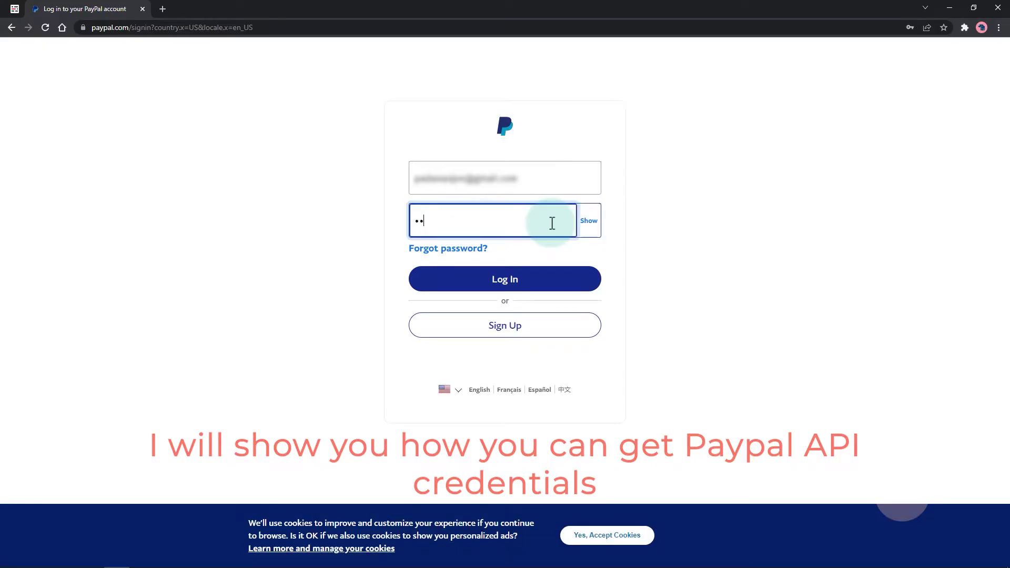
type("••••")
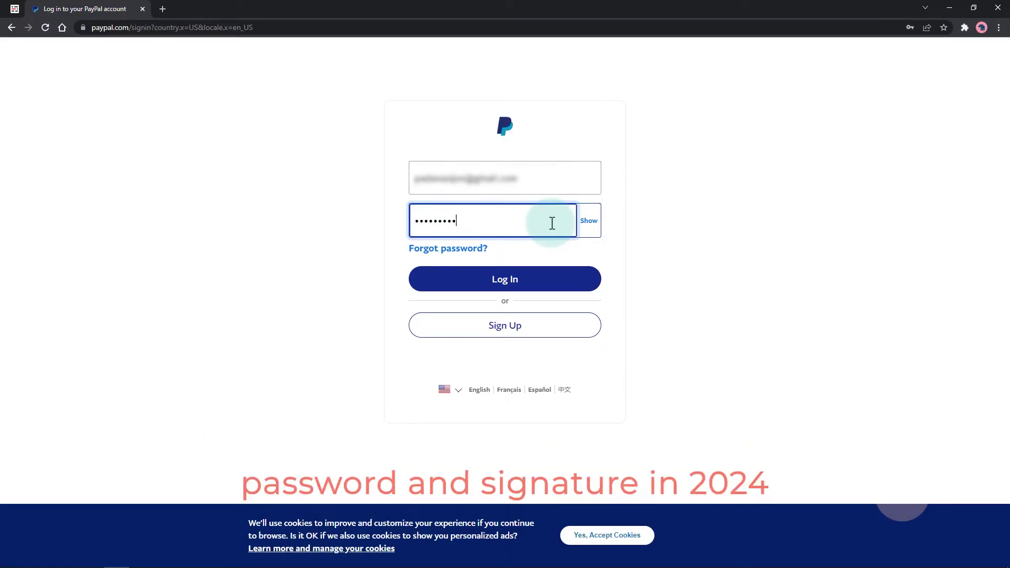
- Log in to the PayPal personal account to reach the $0.00 balance dashboard
left_click(525, 283)
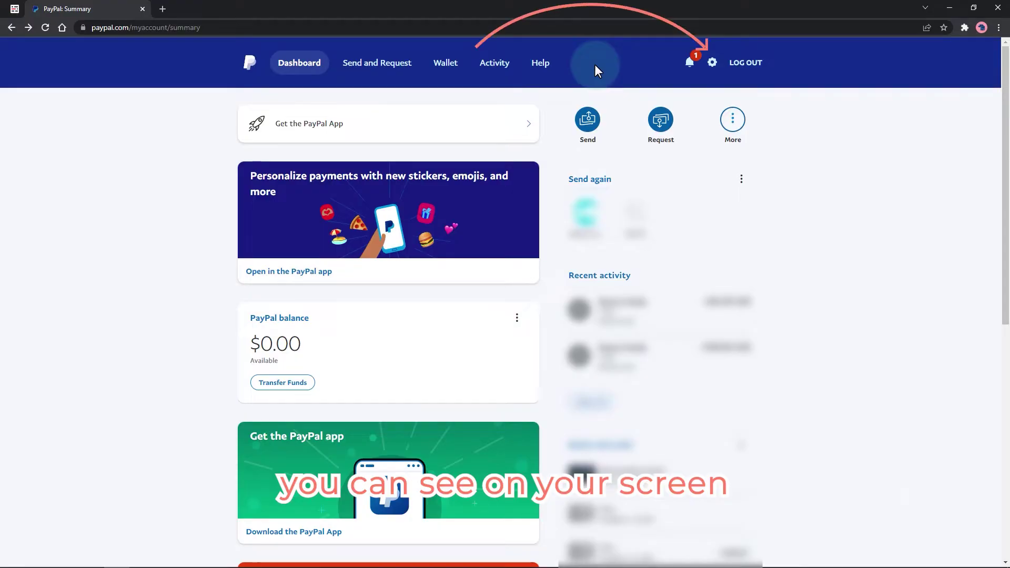
- Start the 'Upgrade to a Business account' flow from the account settings
left_click(712, 63)
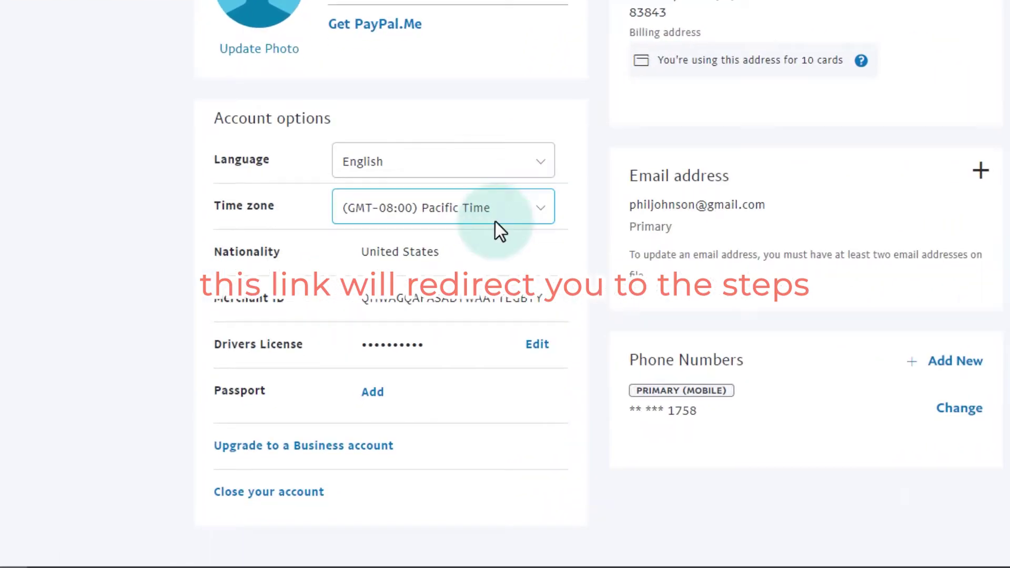
left_click(363, 450)
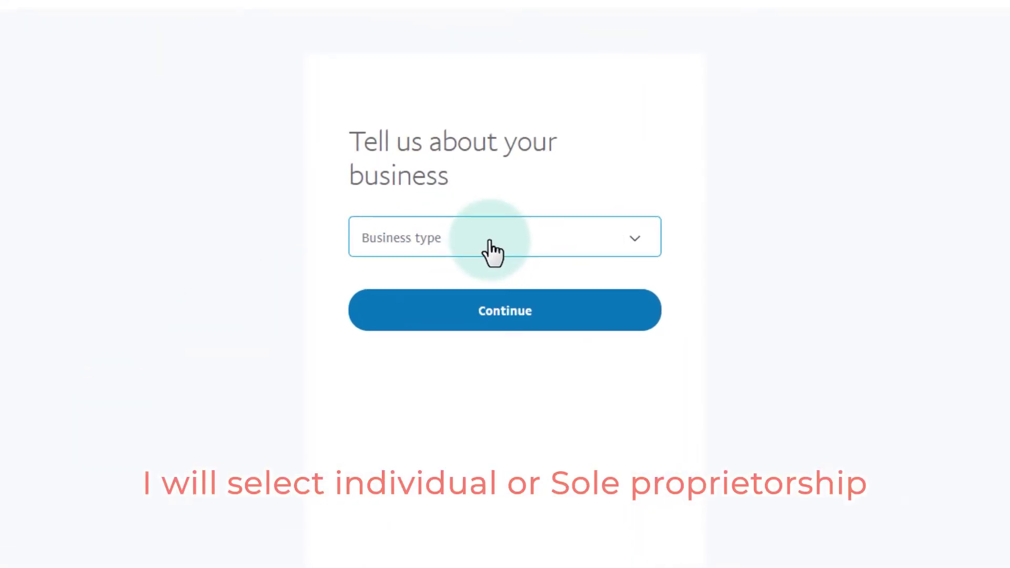
- Submit Individual/Sole Proprietorship as the business type
left_click(566, 245)
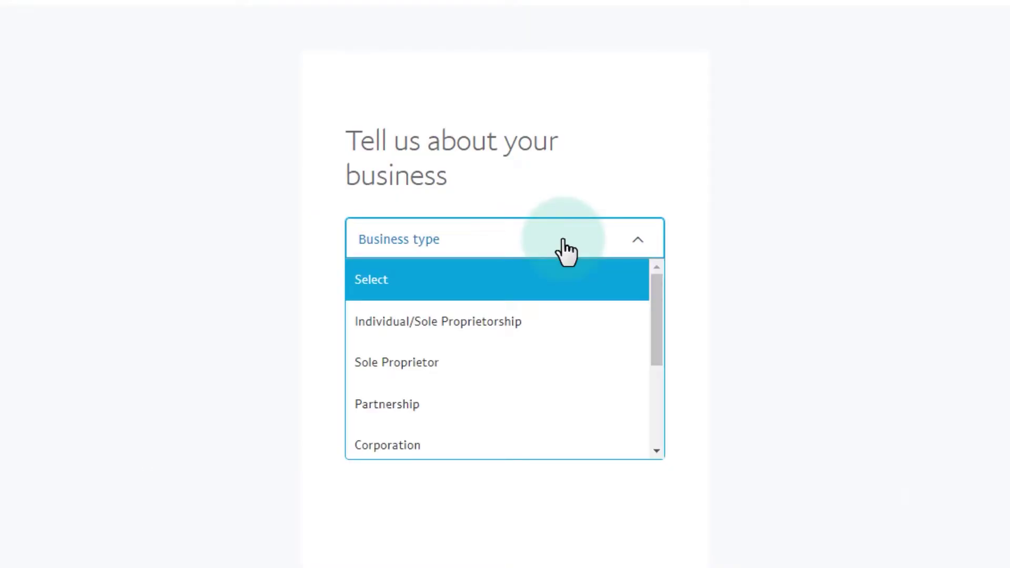
left_click(545, 333)
left_click(558, 331)
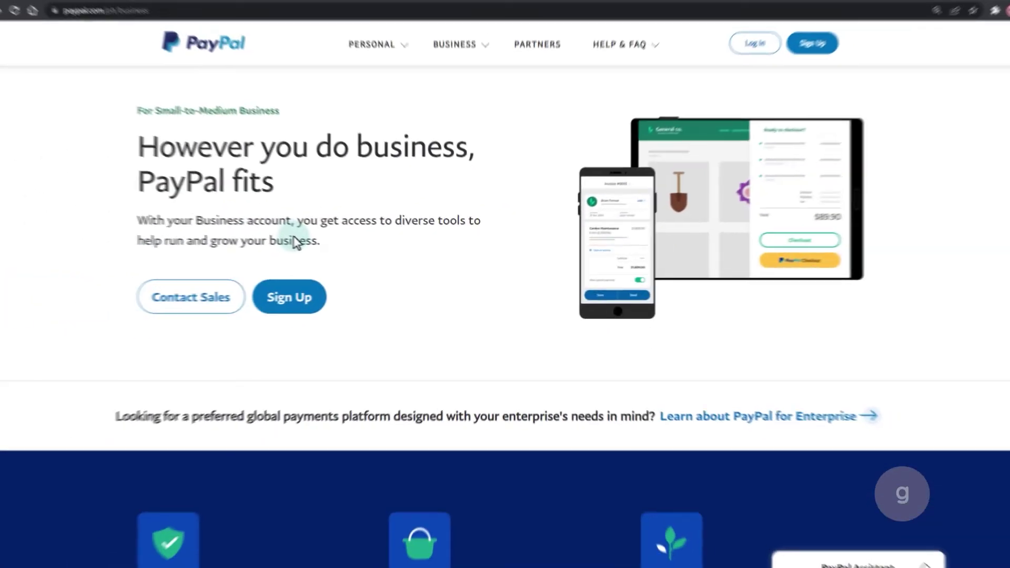
- Log in from the business homepage to open the business Home dashboard
left_click(725, 63)
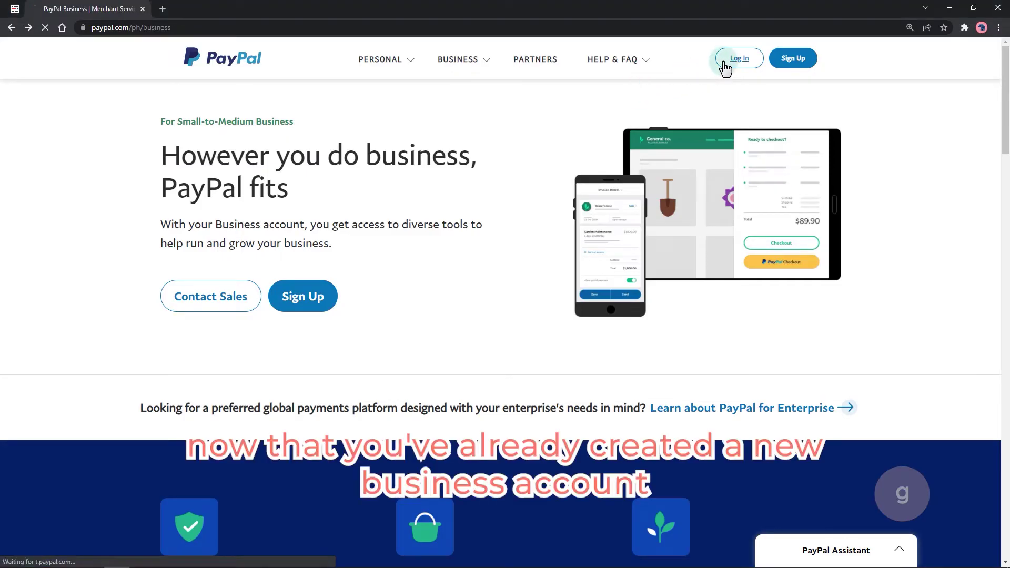
left_click(481, 238)
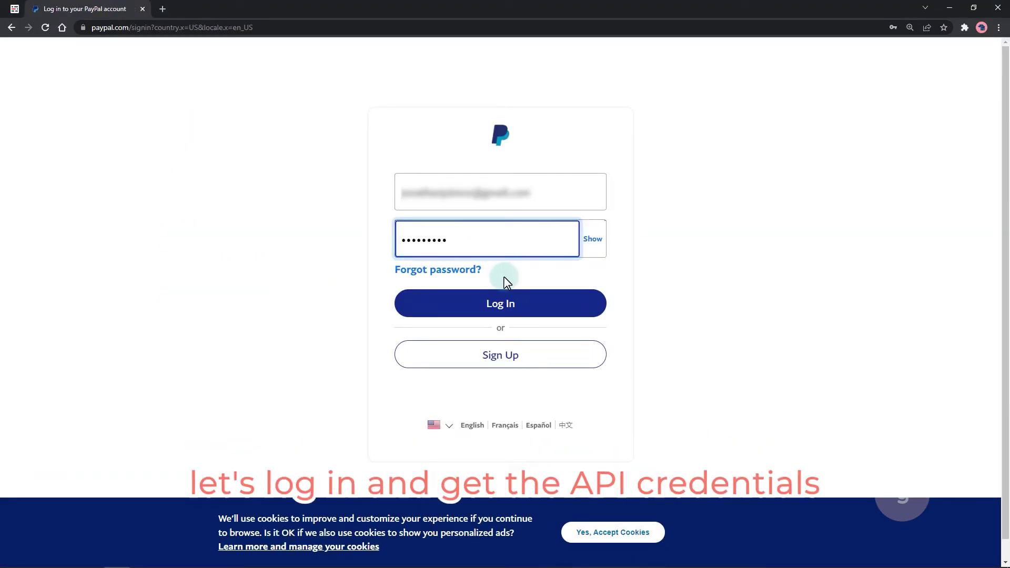
left_click(530, 306)
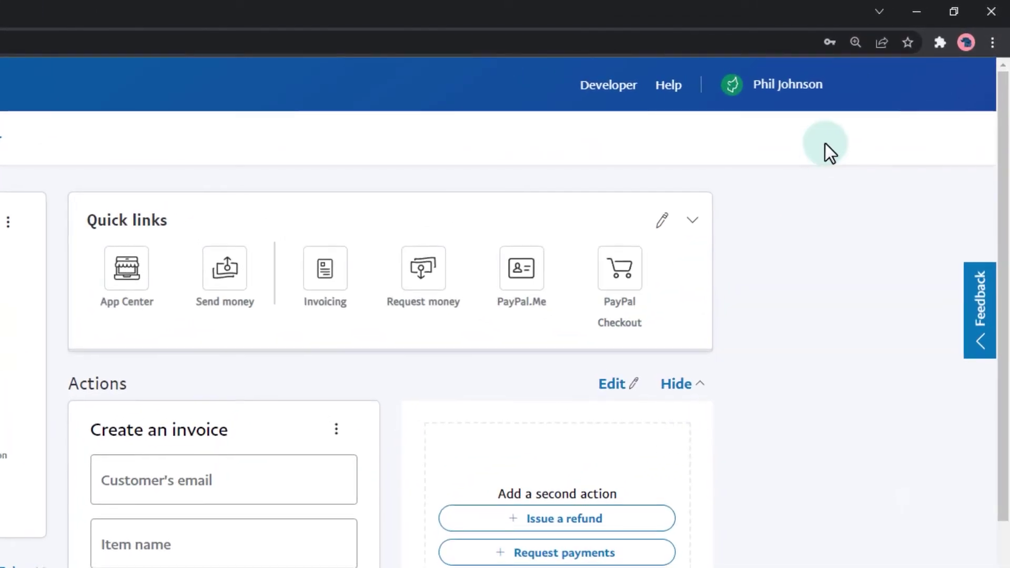
- Go to Account Settings through the account name menu
left_click(805, 93)
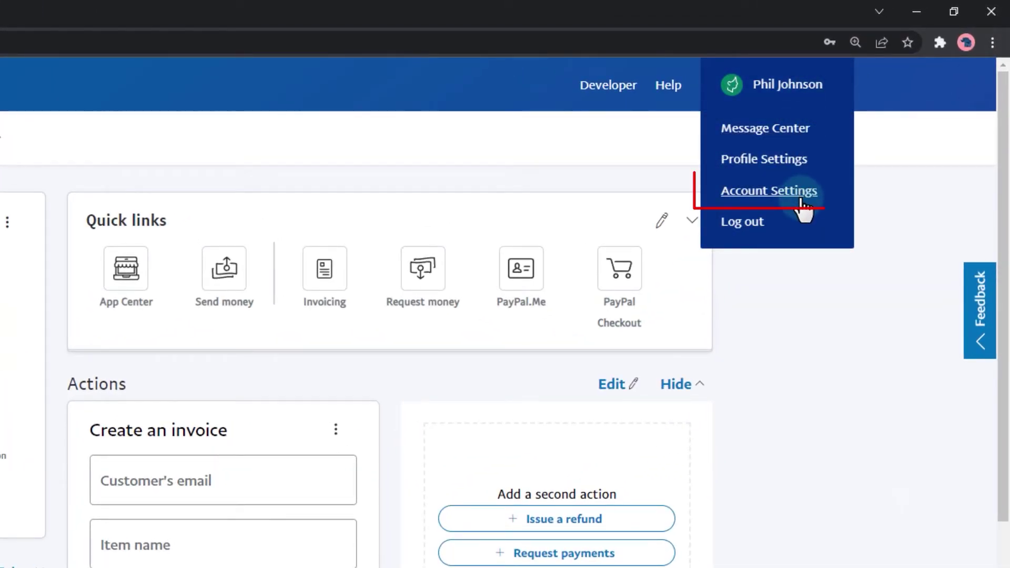
left_click(769, 190)
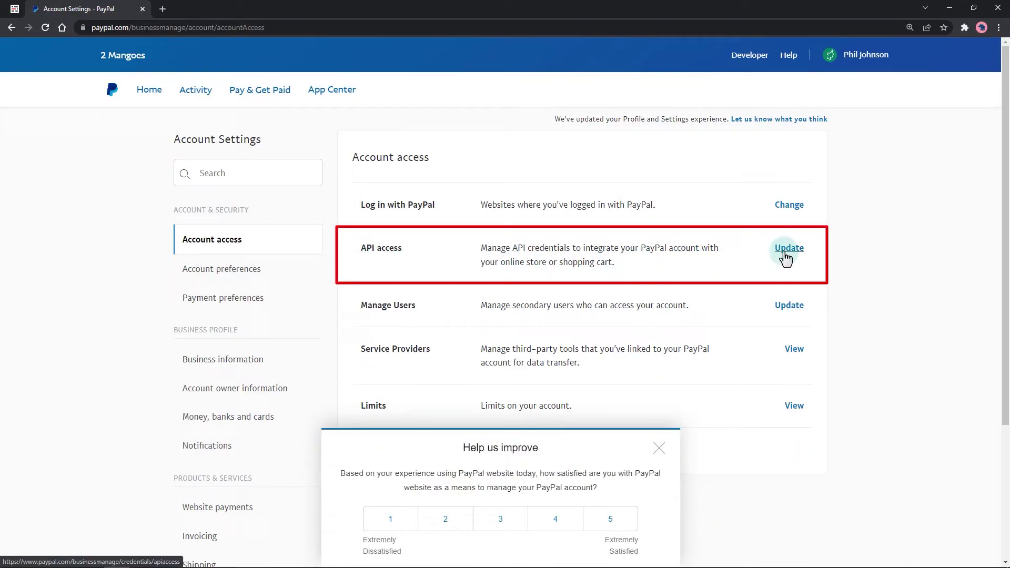
- Update API access, dismiss the survey, and manage the NVP/SOAP API credentials
left_click(786, 253)
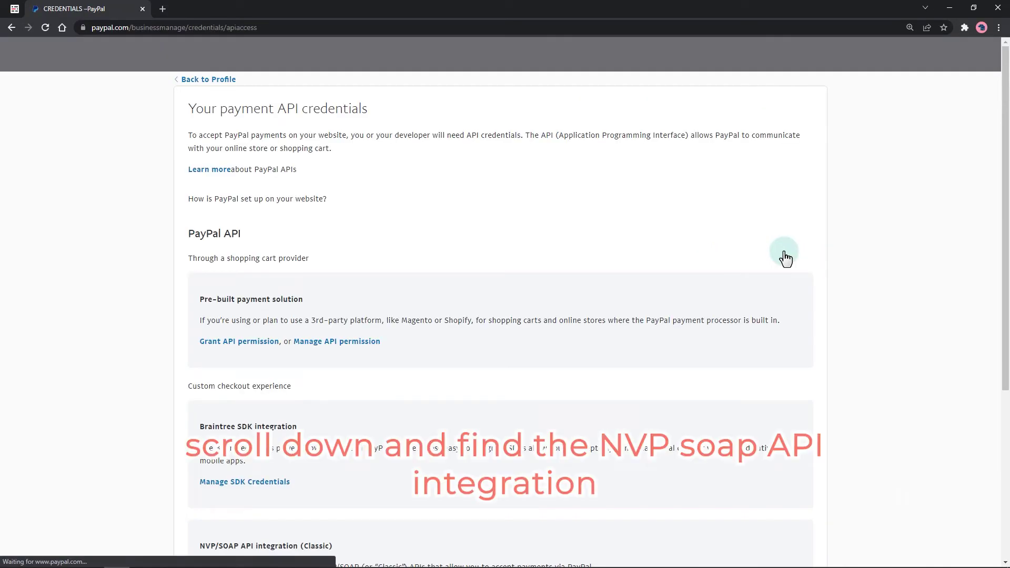
left_click(667, 450)
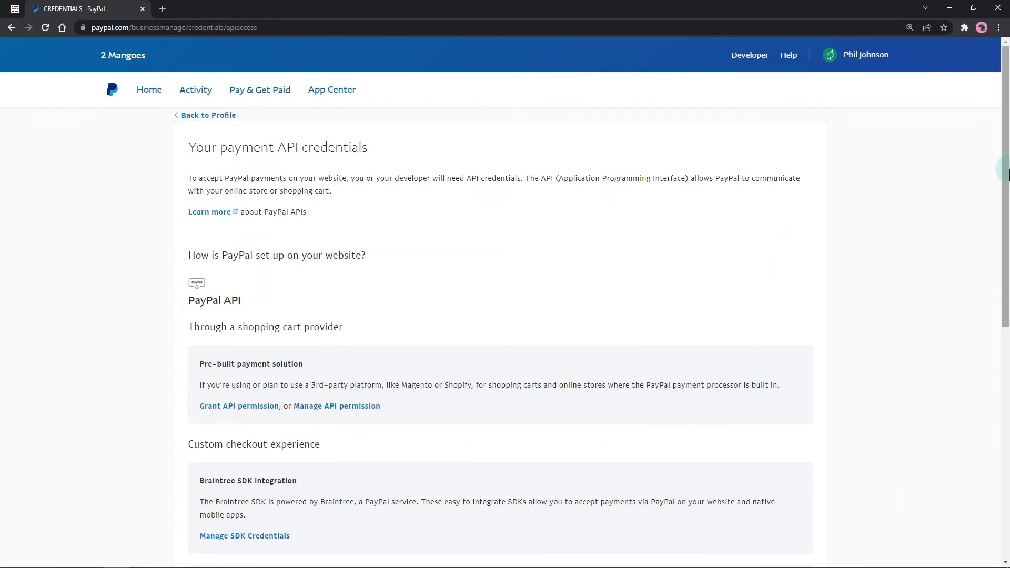
left_click_drag(1005, 181, 1005, 323)
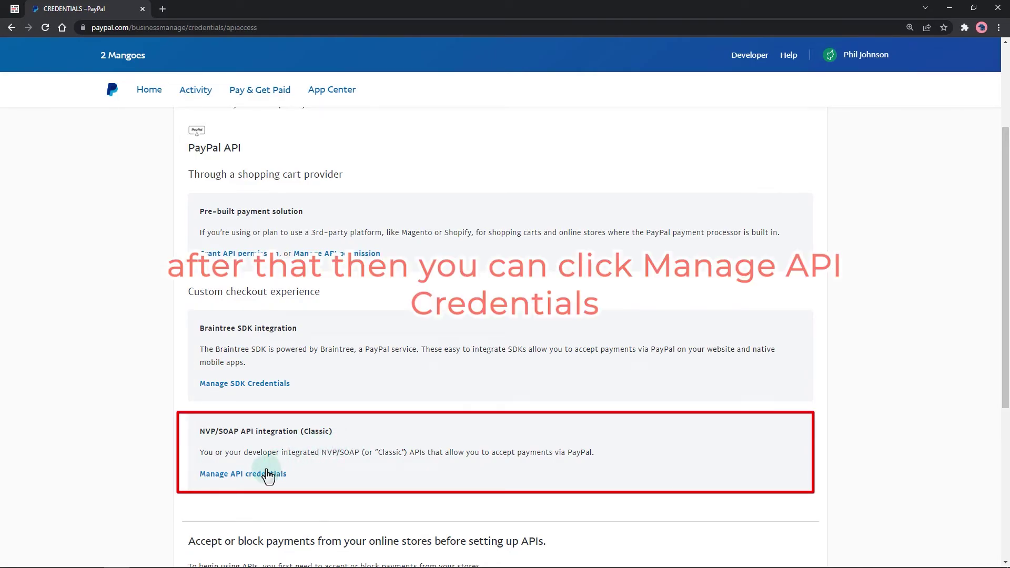
left_click(258, 476)
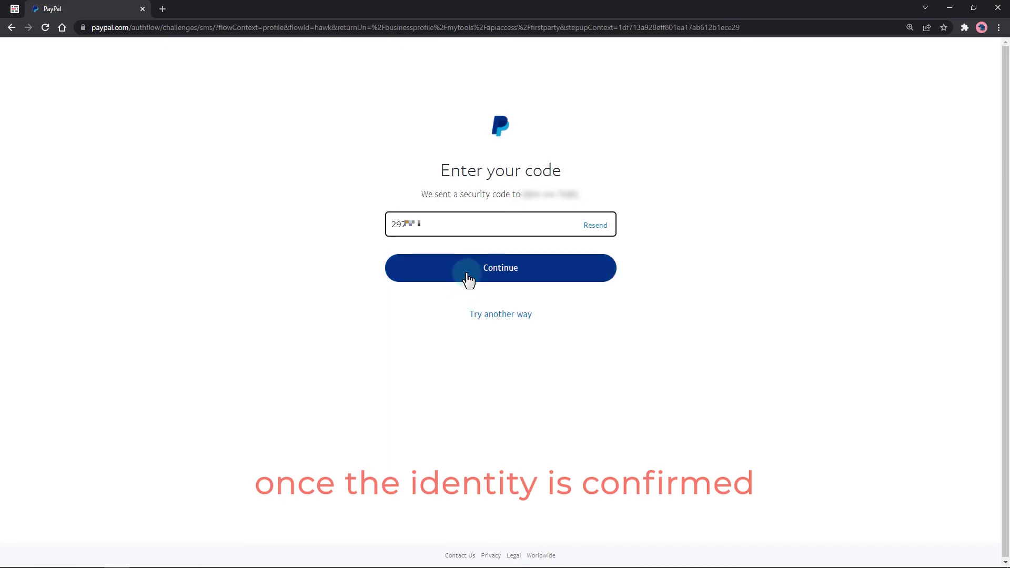
- Submit the SMS security code to reach the View or Remove API Signature page
left_click(469, 272)
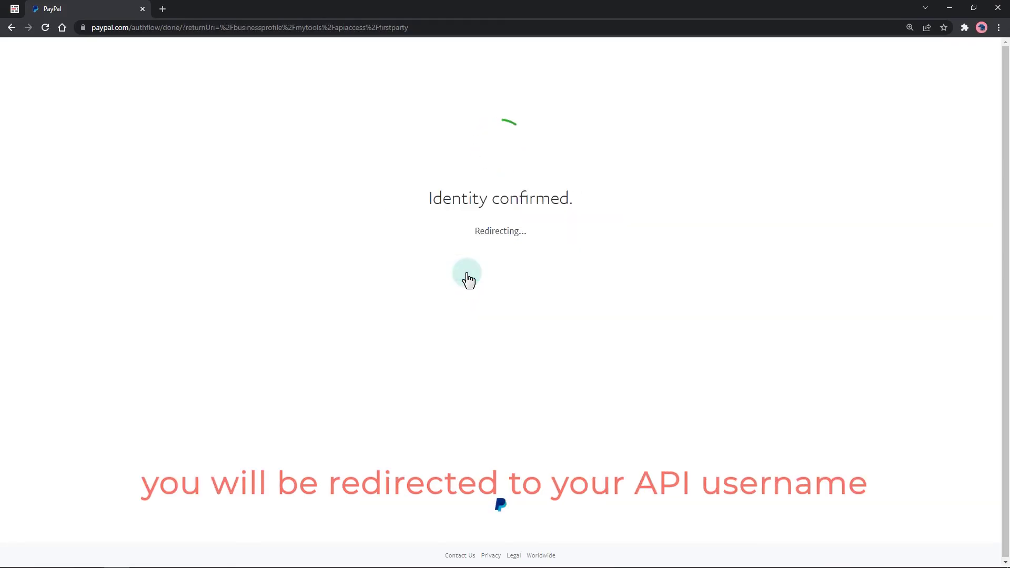